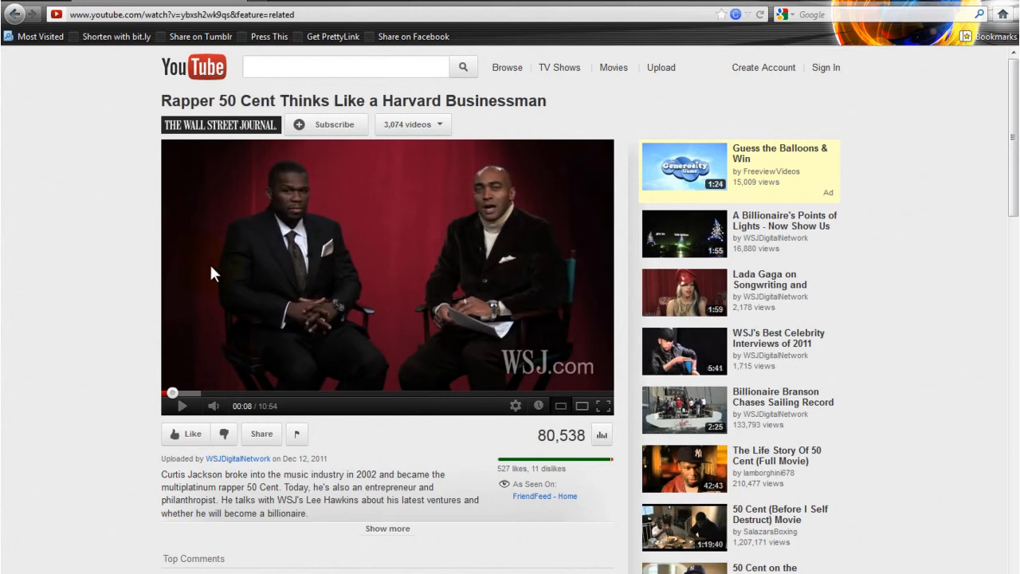
# Open the sharing options for the 50 Cent video and display its embed code.
pyautogui.moveTo(1010, 107); pyautogui.dragTo(1009, 214)
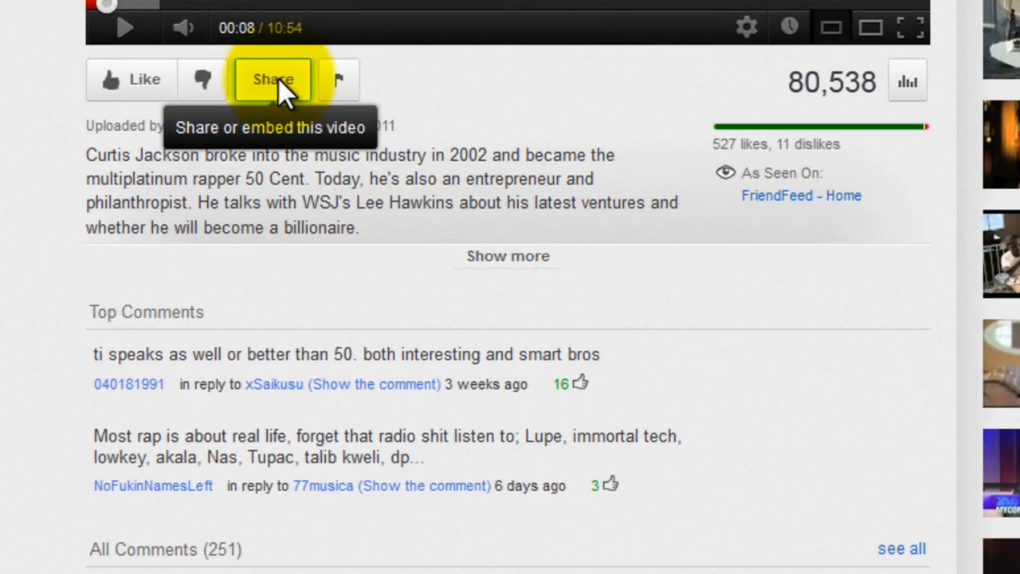
pyautogui.click(278, 78)
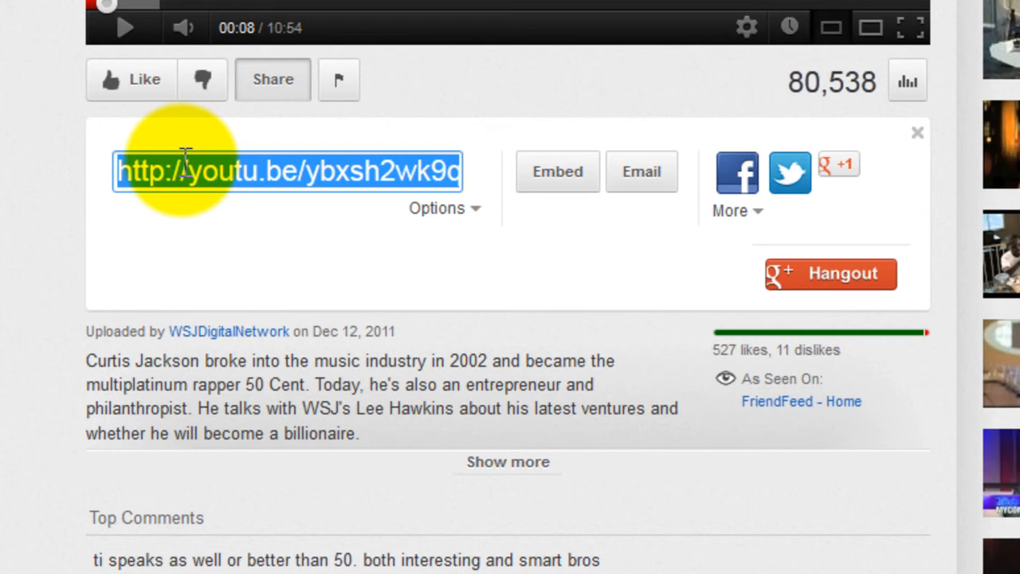
pyautogui.click(536, 186)
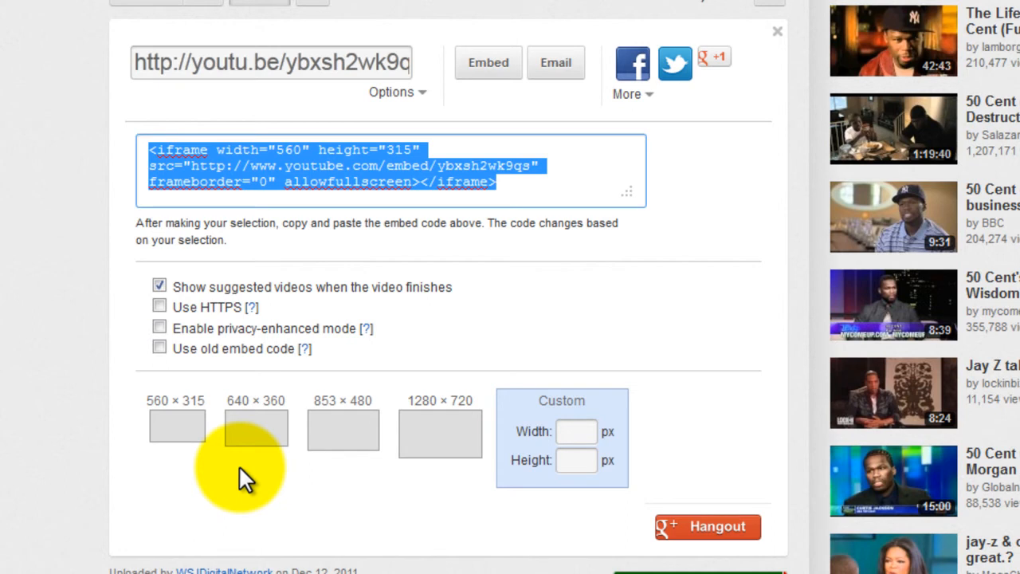
# Set a custom embed width of 598 px and check the width value in the embed code.
pyautogui.click(583, 431)
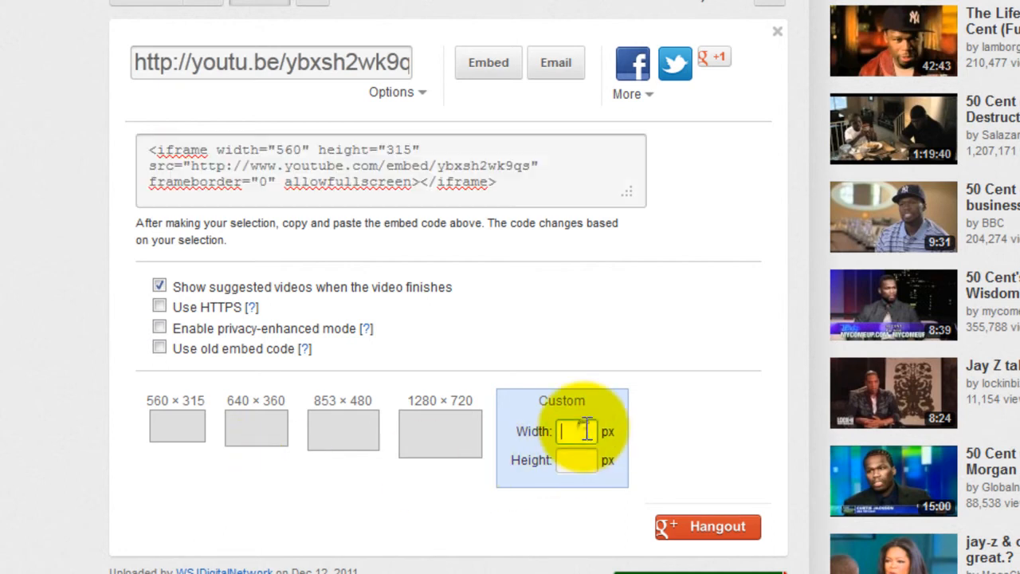
pyautogui.write('598')
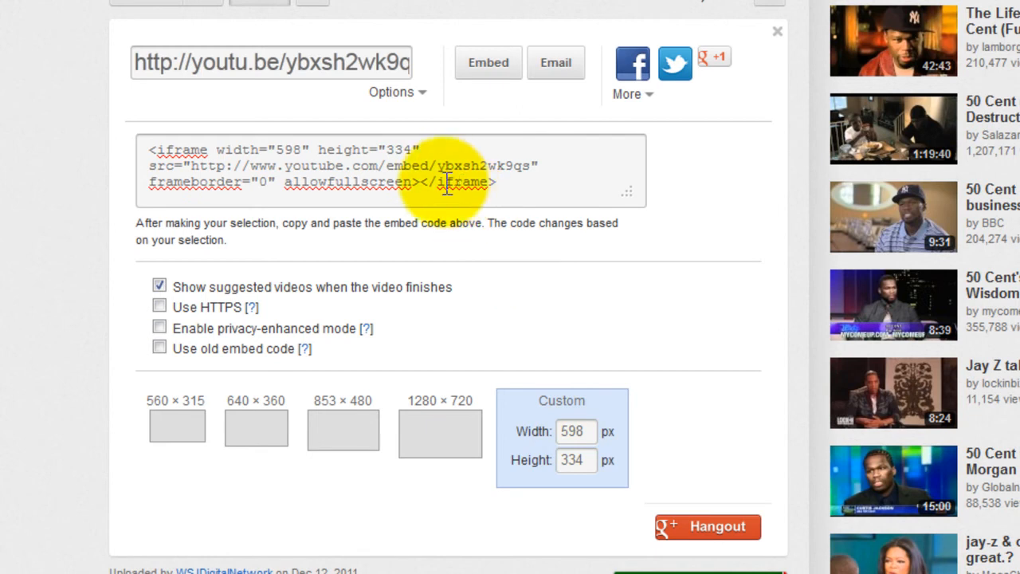
pyautogui.doubleClick(287, 149)
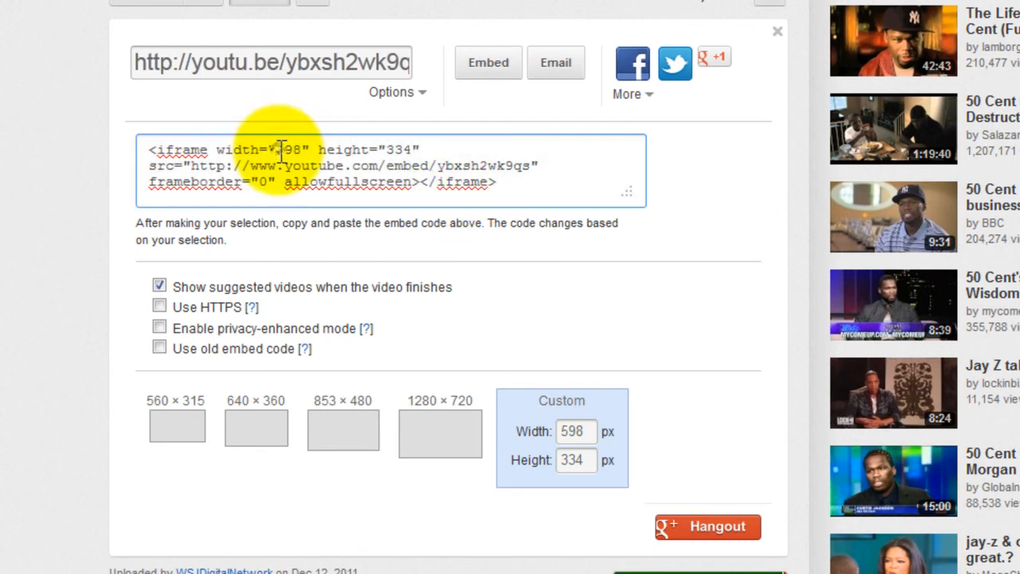
pyautogui.click(303, 150)
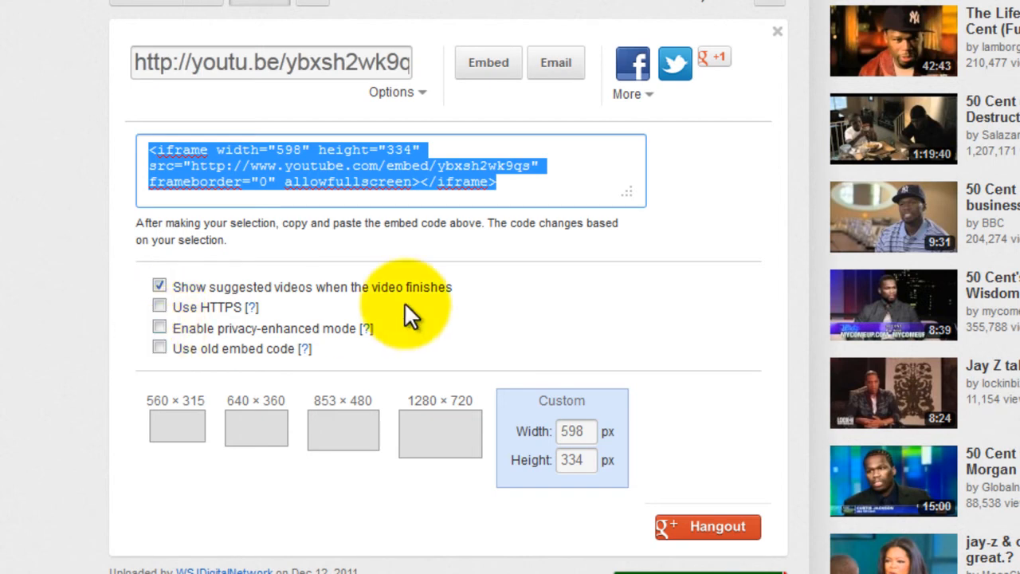
# Try the privacy-enhanced mode and old embed code options, switching each one off again.
pyautogui.click(371, 330)
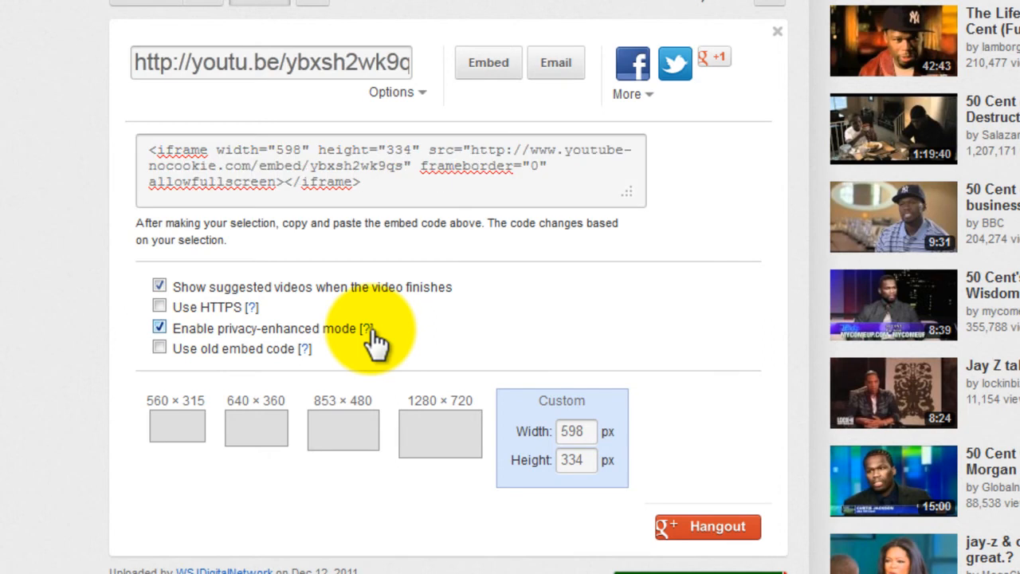
pyautogui.click(370, 329)
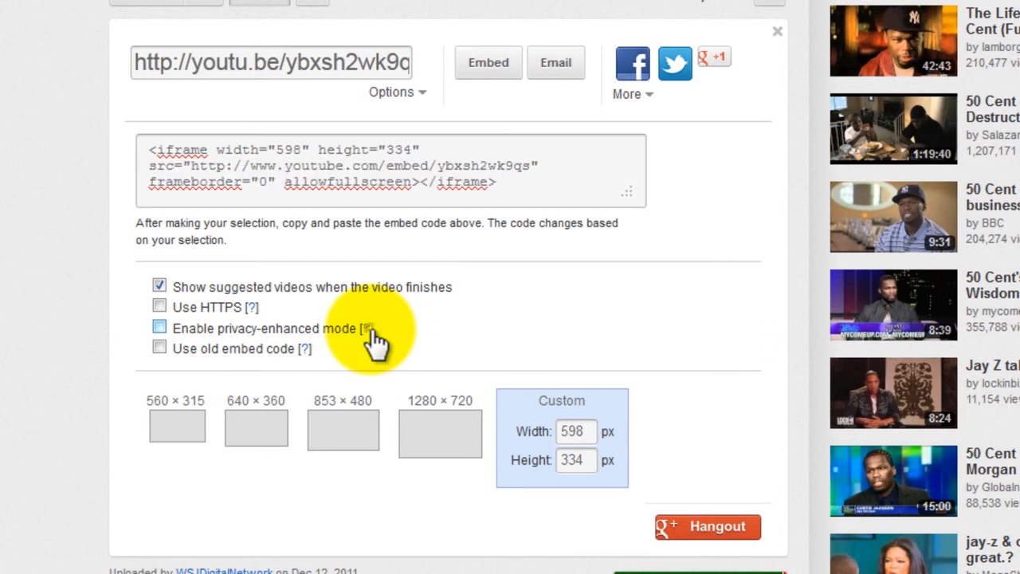
pyautogui.click(364, 329)
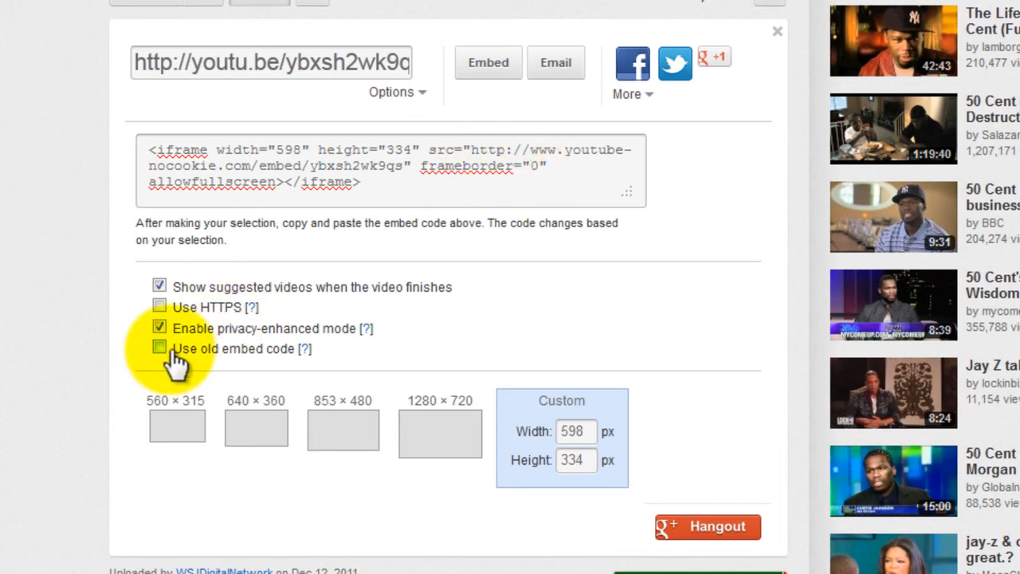
pyautogui.click(158, 327)
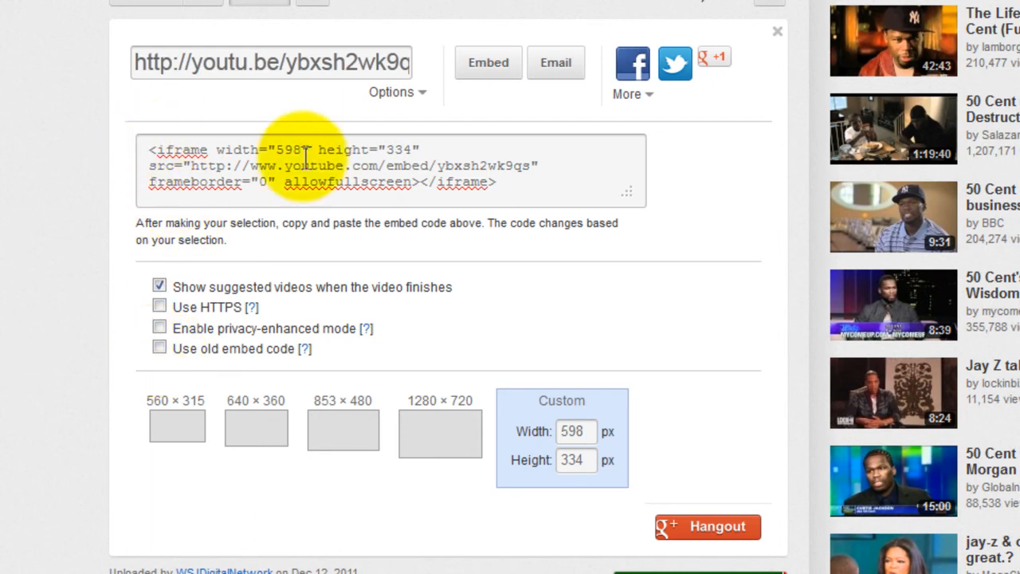
pyautogui.click(159, 346)
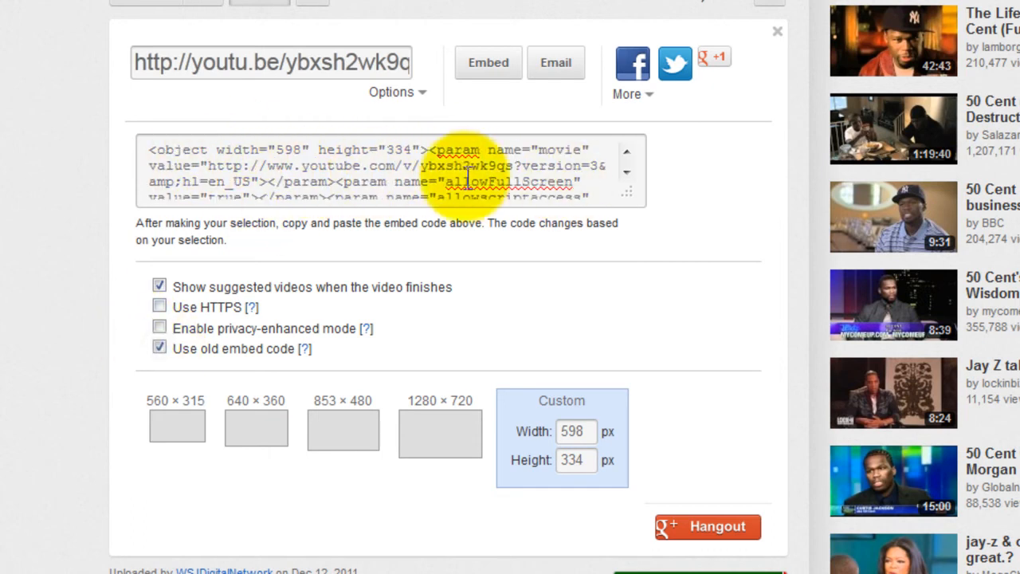
pyautogui.click(160, 349)
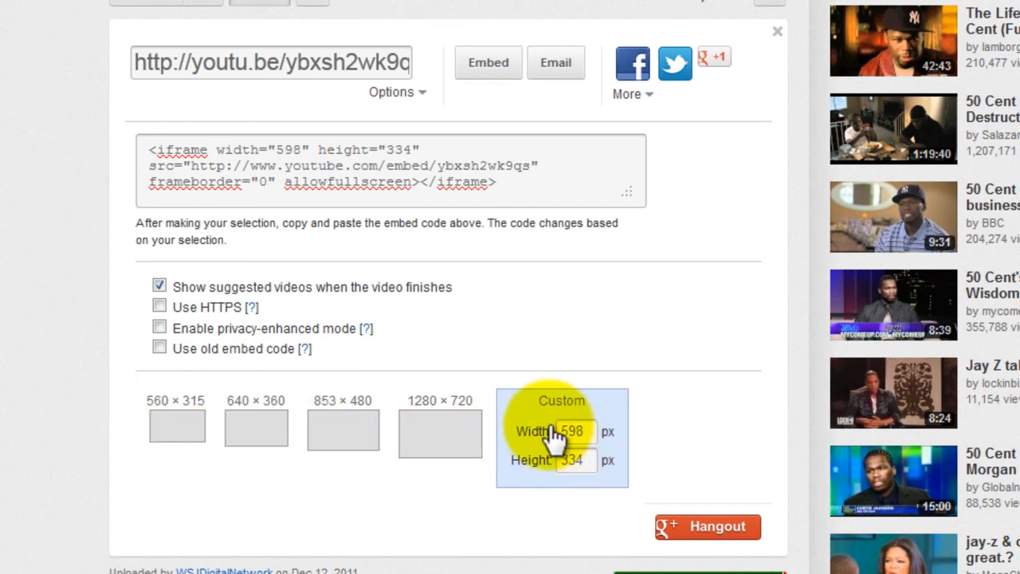
# Copy the complete 598 px wide iframe embed code.
pyautogui.click(514, 169)
pyautogui.hotkey('ctrl', 'c')
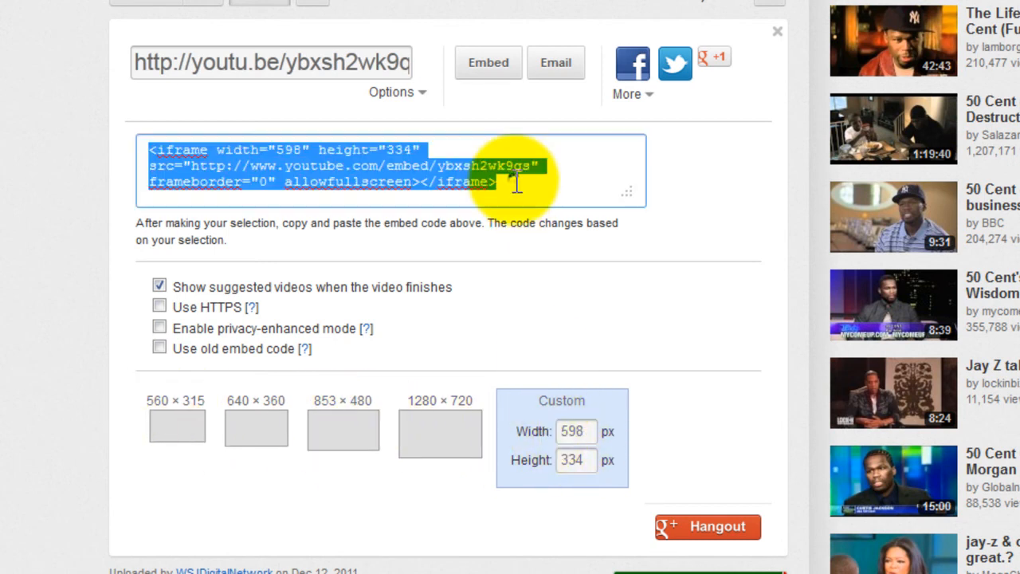
pyautogui.rightClick(354, 154)
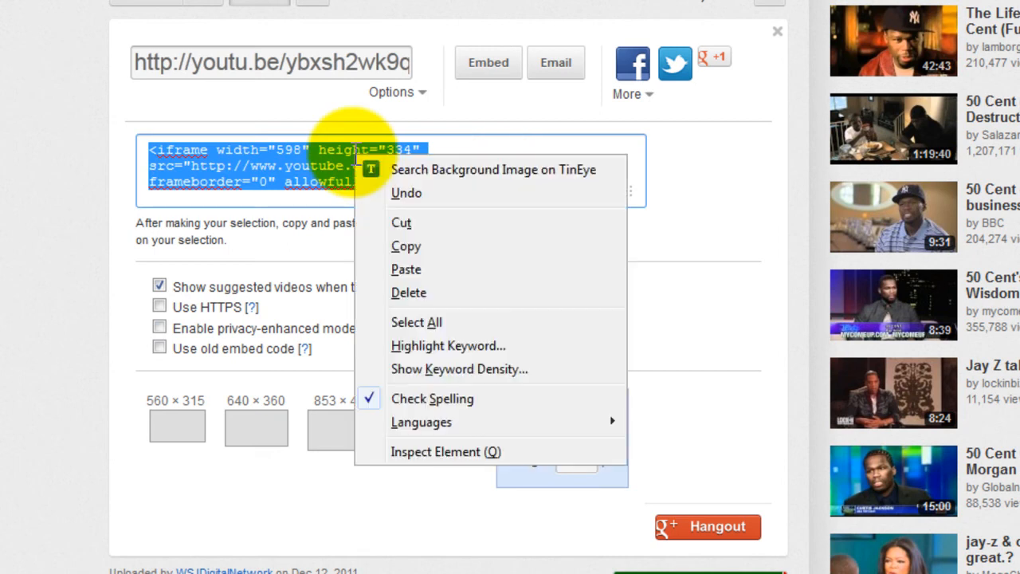
pyautogui.click(408, 244)
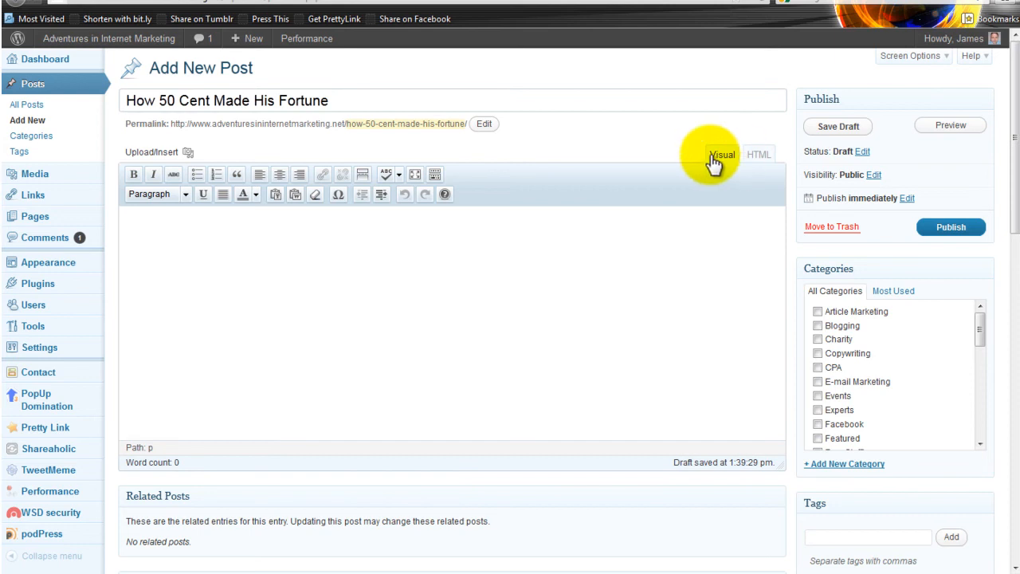
# Switch to the WordPress post "How 50 Cent Made His Fortune" and paste the embed code into its body in HTML mode.
pyautogui.click(761, 160)
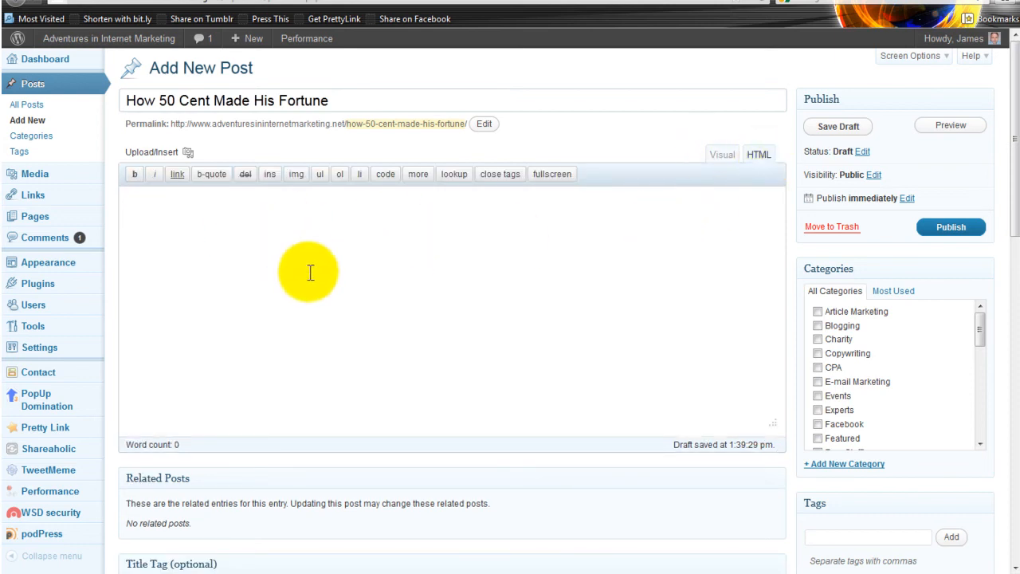
pyautogui.click(409, 249)
pyautogui.hotkey('ctrl', 'v')
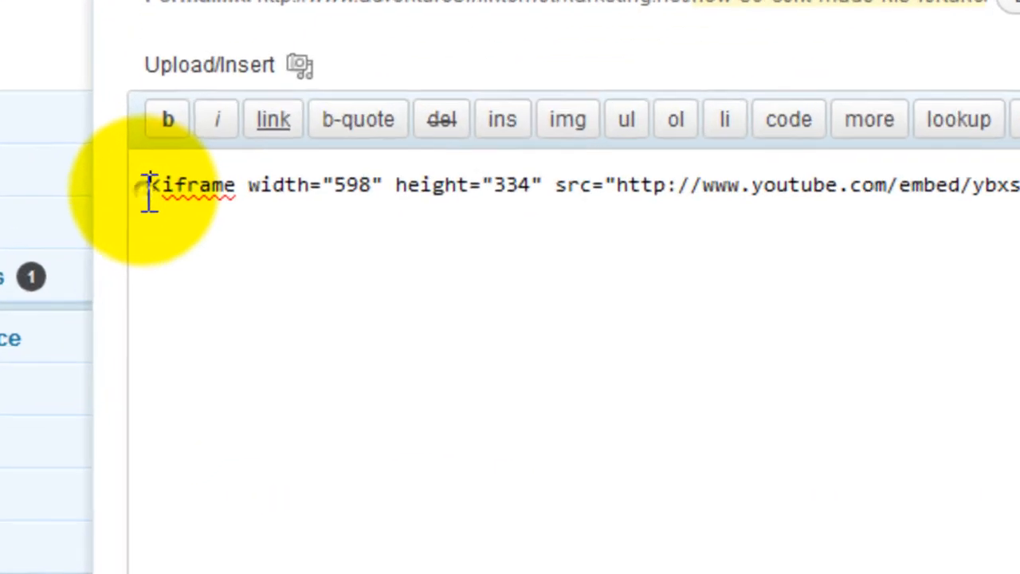
# Insert the opening tag <div align="center"> directly before the iframe code.
pyautogui.click(151, 191)
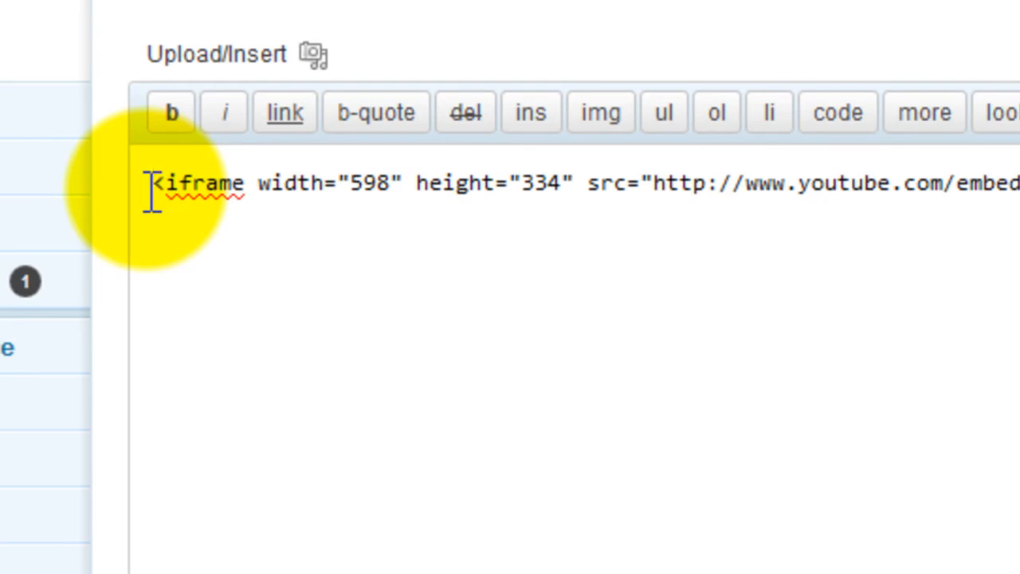
pyautogui.write('<div')
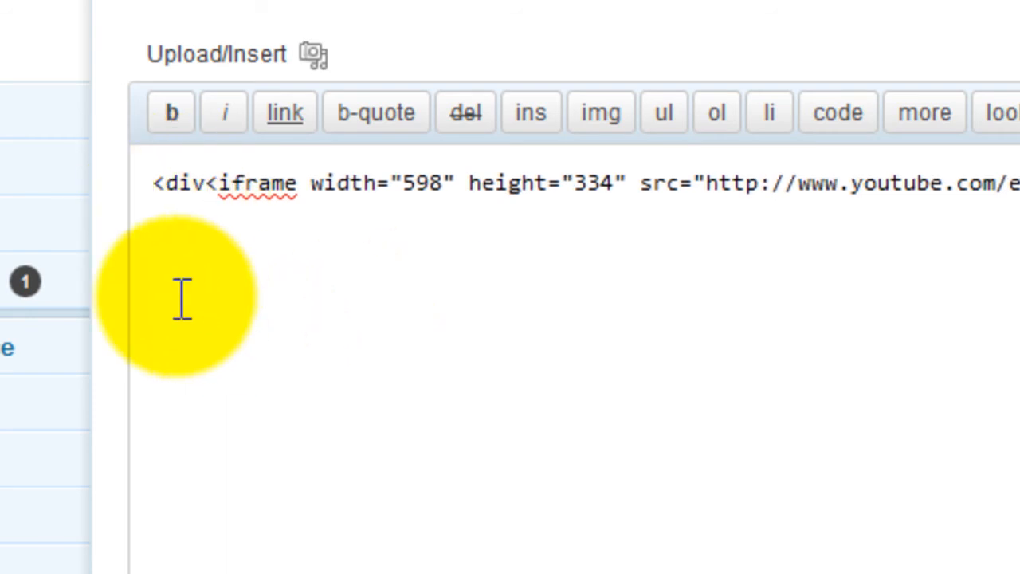
pyautogui.write(' align')
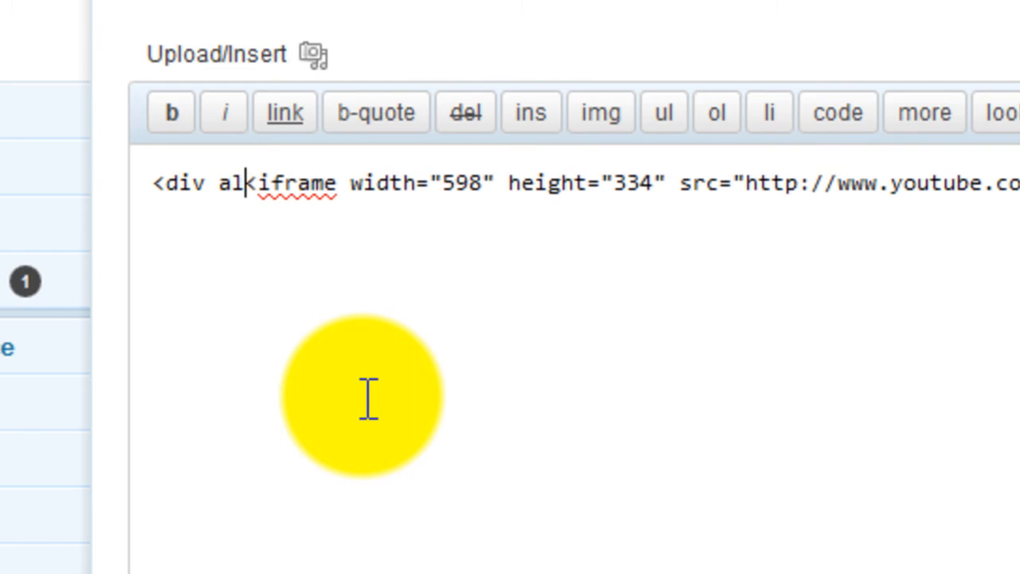
pyautogui.write('=')
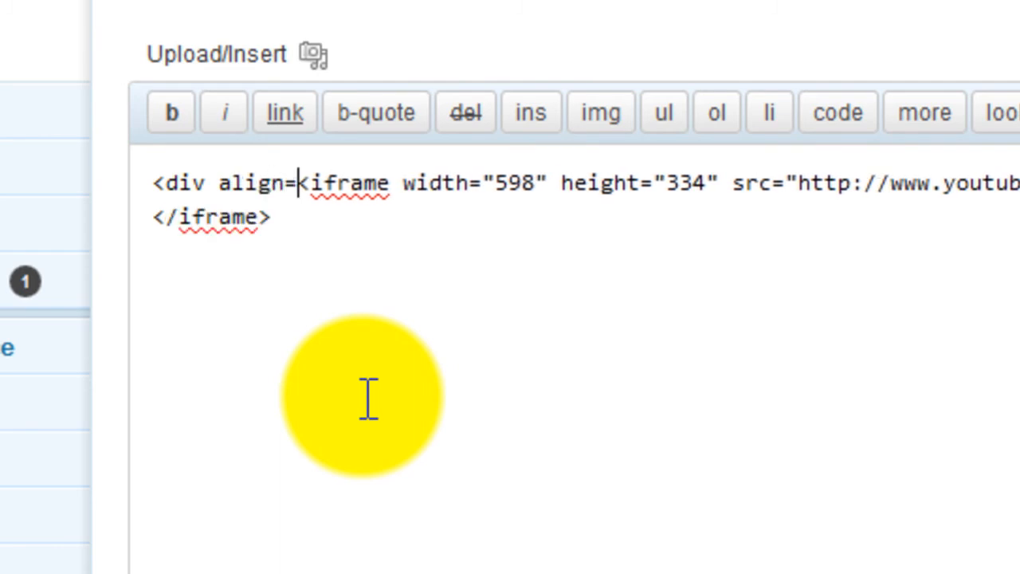
pyautogui.write('"center')
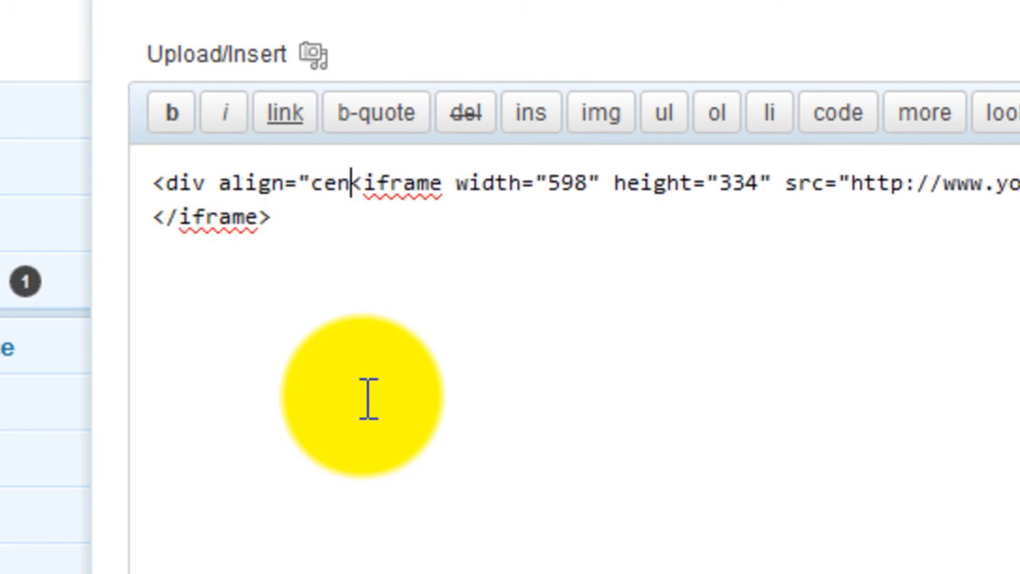
pyautogui.write('"')
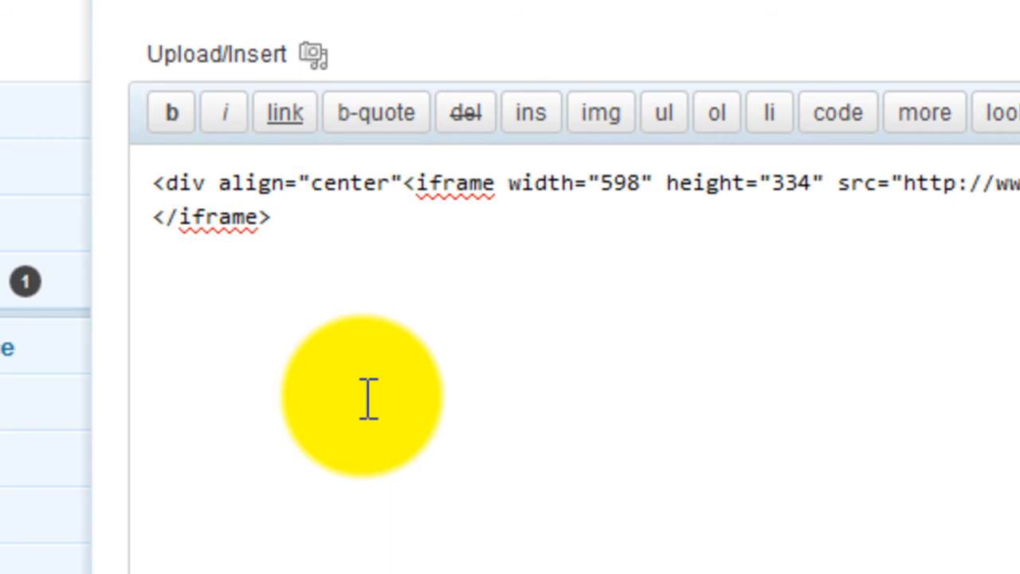
pyautogui.write('>')
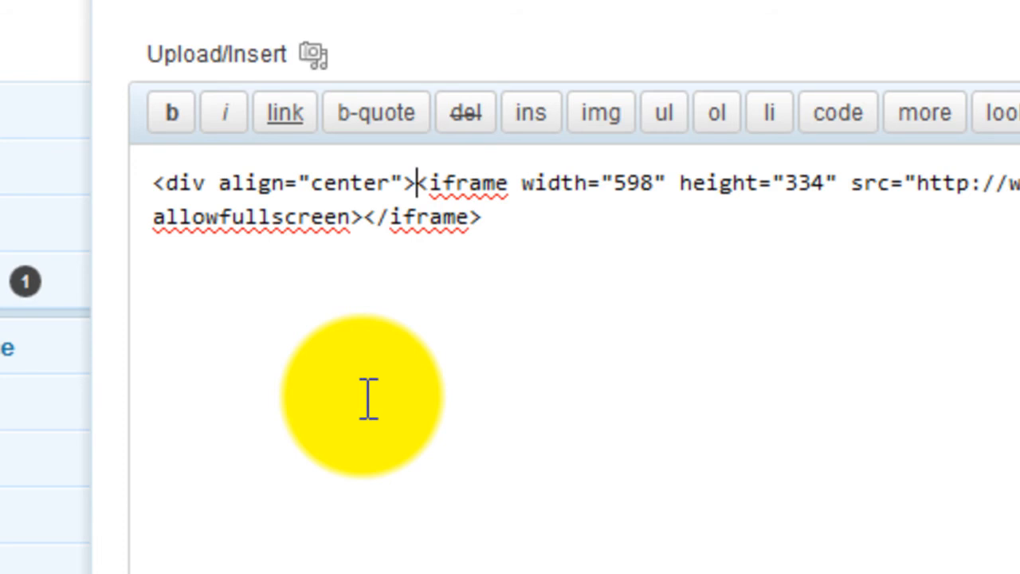
# Add the closing </div> tag after the iframe code and review the opening and closing div tags.
pyautogui.click(368, 399)
pyautogui.write('<>')
pyautogui.press('Left')
pyautogui.write('/div')
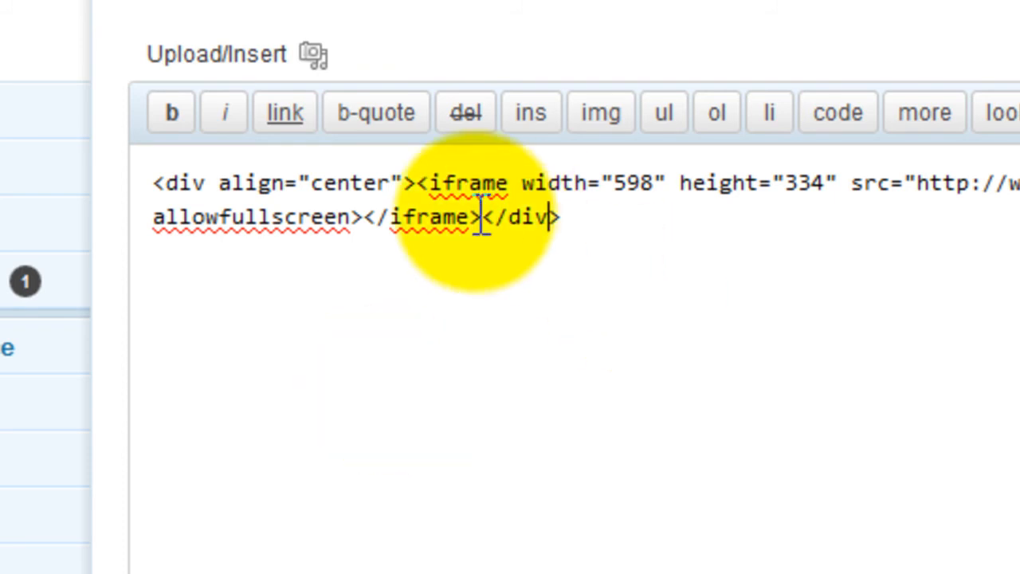
pyautogui.moveTo(77, 182)
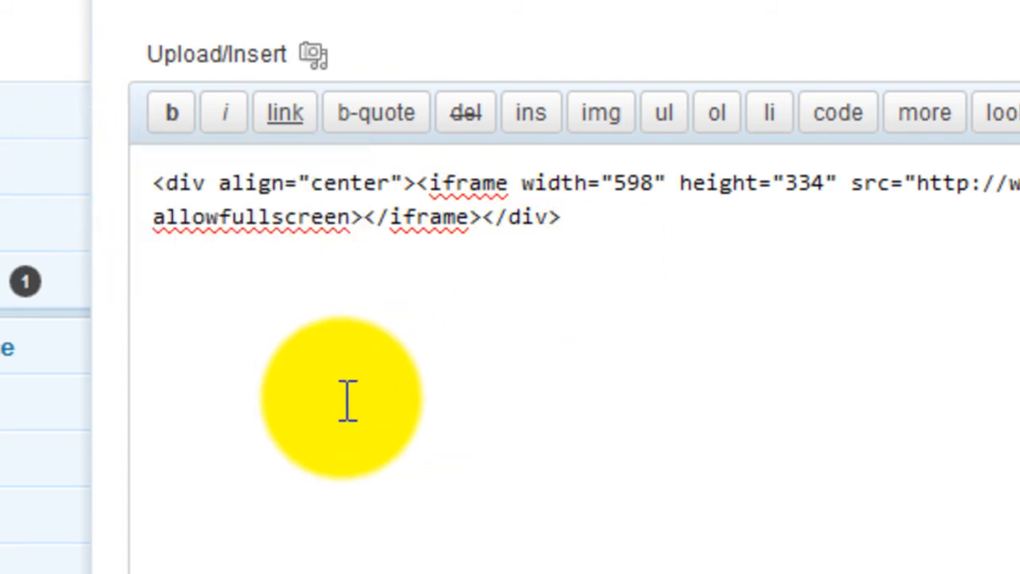
pyautogui.moveTo(157, 183); pyautogui.dragTo(417, 199)
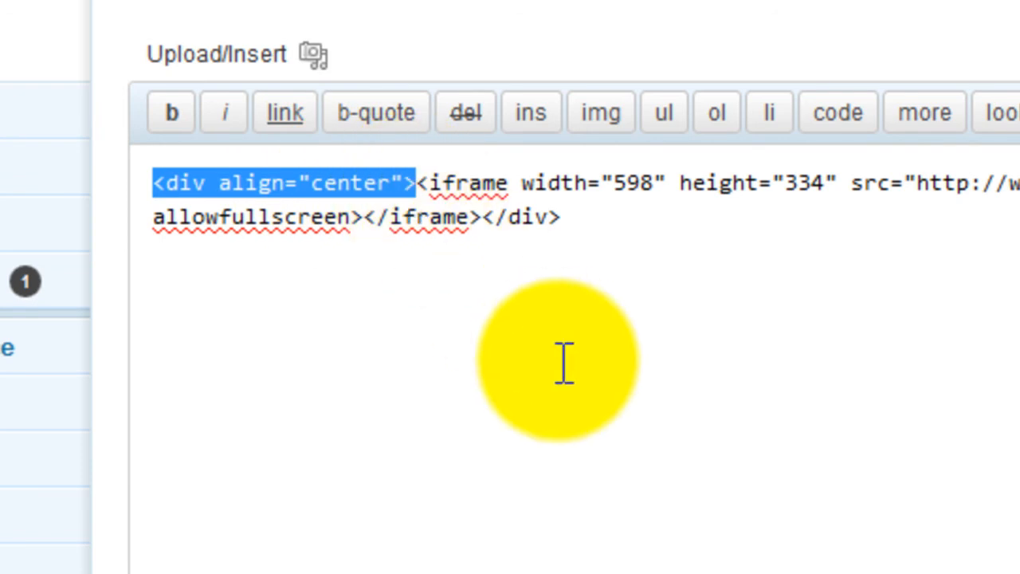
pyautogui.moveTo(562, 220); pyautogui.dragTo(494, 235)
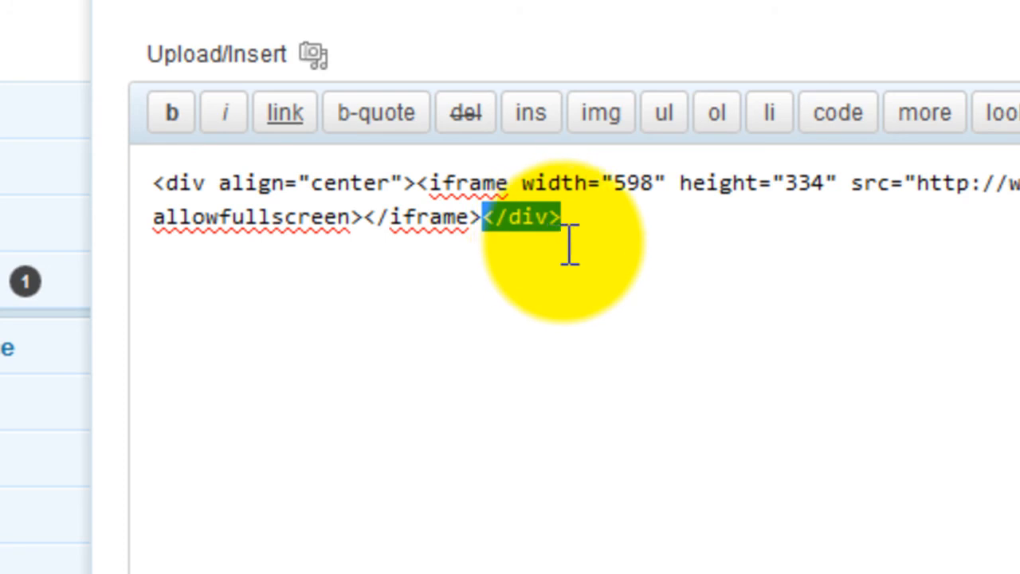
pyautogui.click(667, 235)
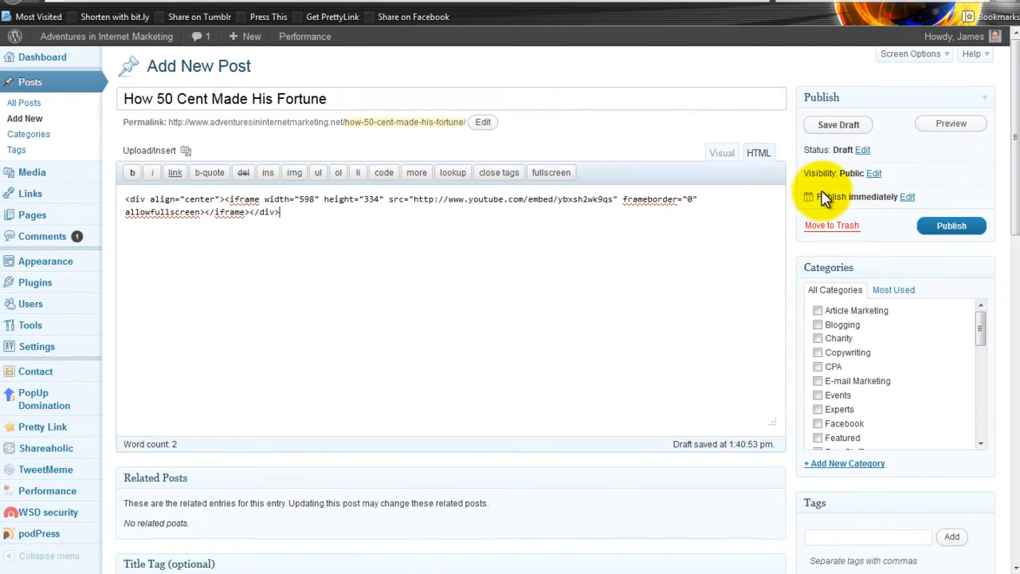
# Preview the post and test the embedded video by playing it briefly and pausing it.
pyautogui.click(951, 124)
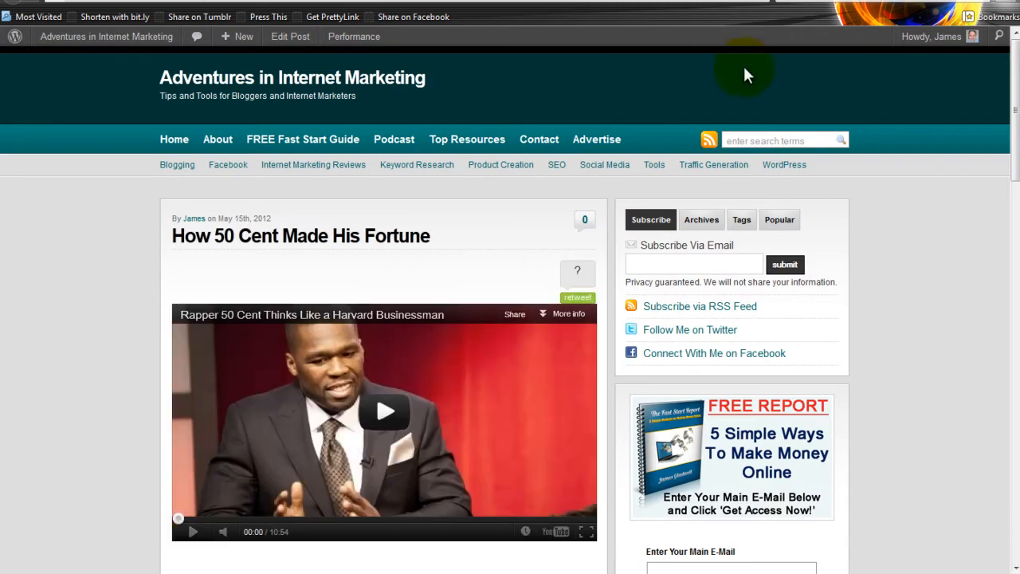
pyautogui.click(1014, 83)
pyautogui.moveTo(1012, 80); pyautogui.dragTo(1005, 104)
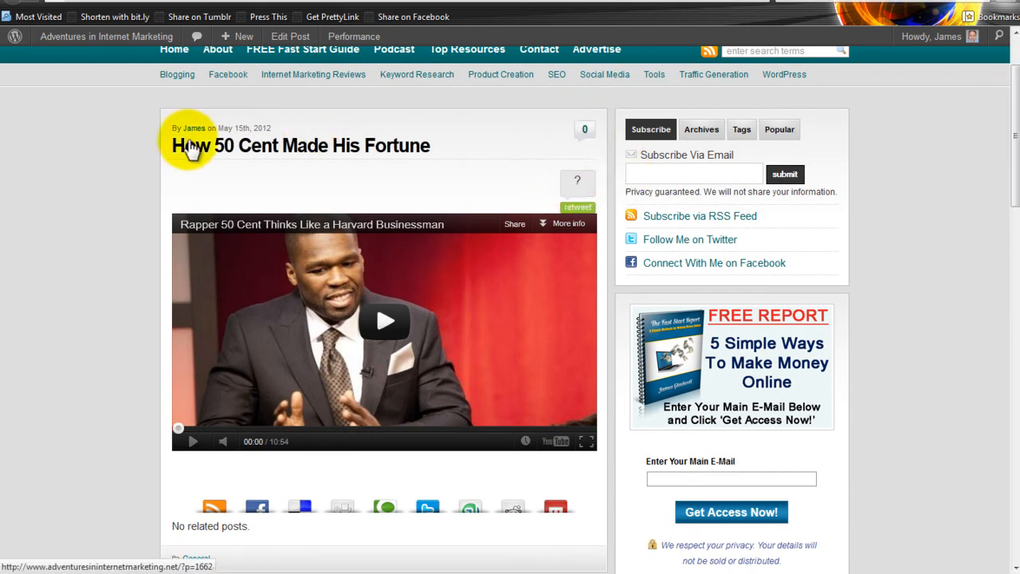
pyautogui.click(383, 321)
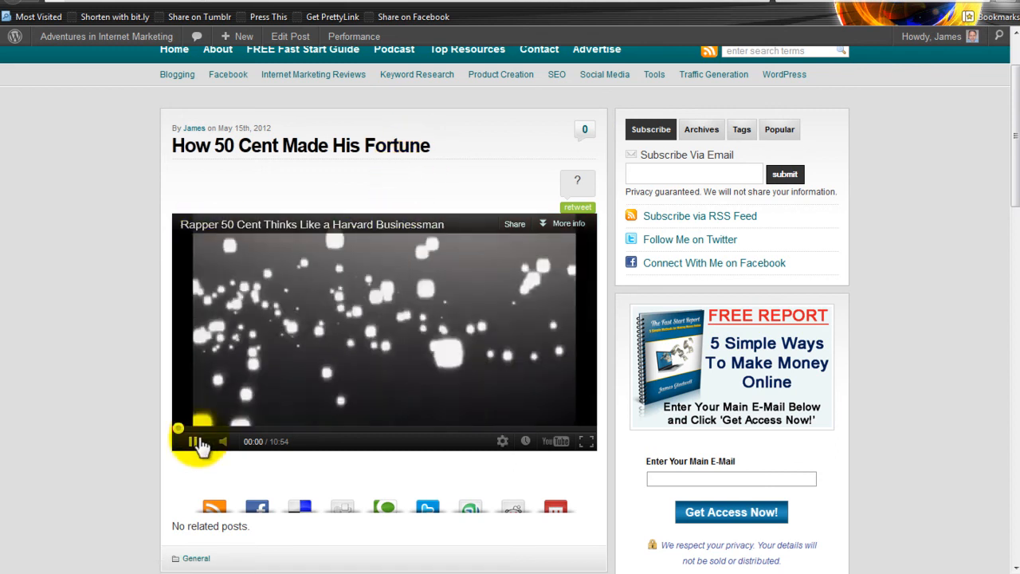
pyautogui.click(193, 441)
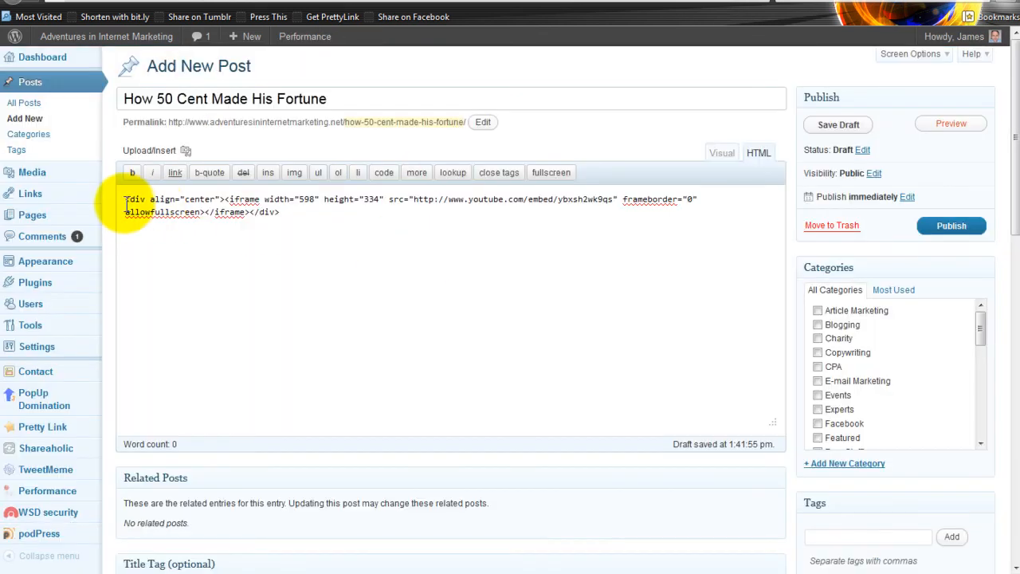
# Return to the post editor and add two blank lines above the centered embed code.
pyautogui.click(125, 201)
pyautogui.press('Return')
pyautogui.press('Return')
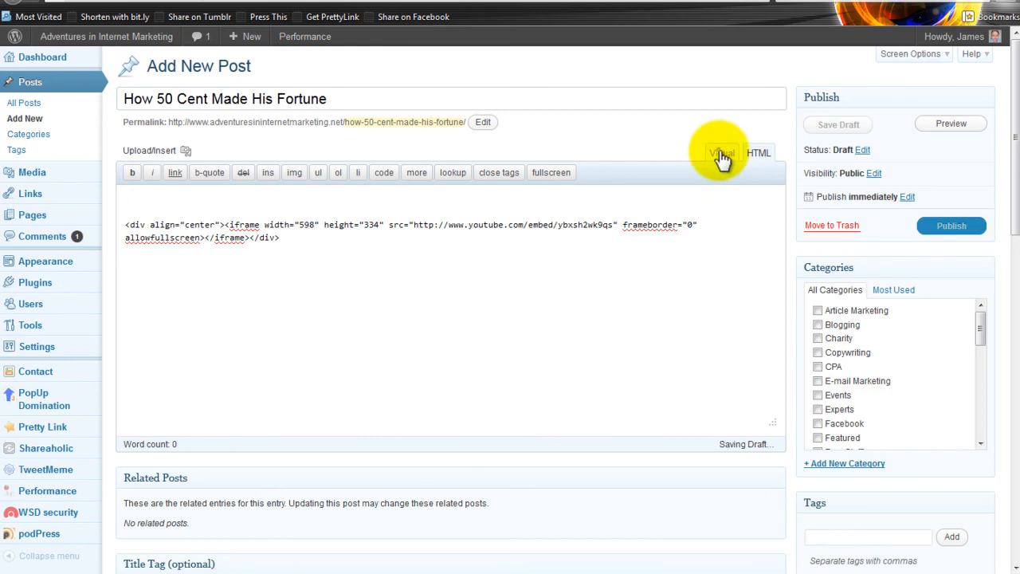
# Check the embed in the visual editor and remove the whole centered embed code from the post's HTML source.
pyautogui.click(721, 154)
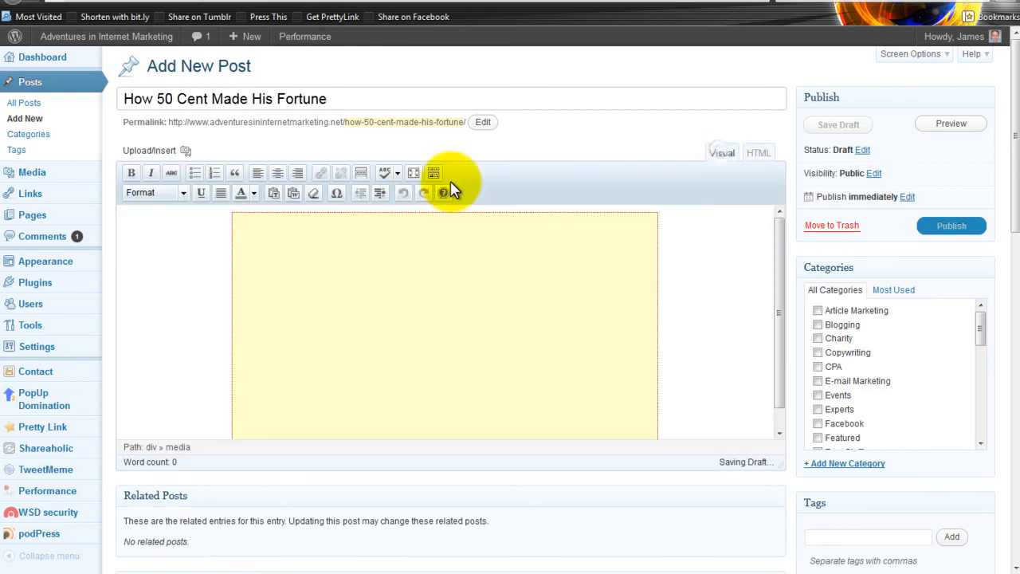
pyautogui.click(189, 237)
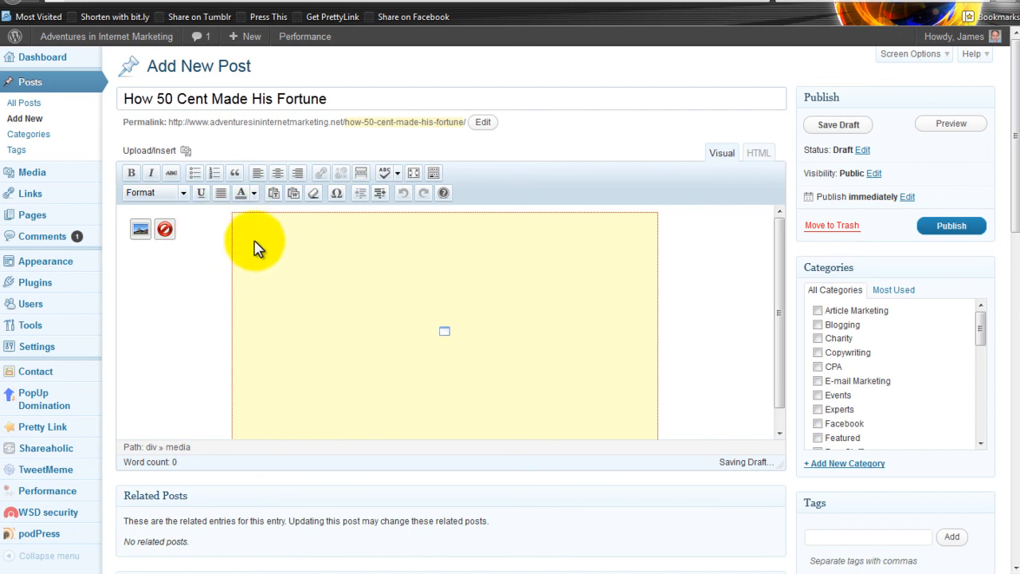
pyautogui.click(757, 152)
pyautogui.moveTo(777, 199); pyautogui.dragTo(374, 199)
pyautogui.keyDown('shift'); pyautogui.click(125, 199); pyautogui.keyUp('shift')
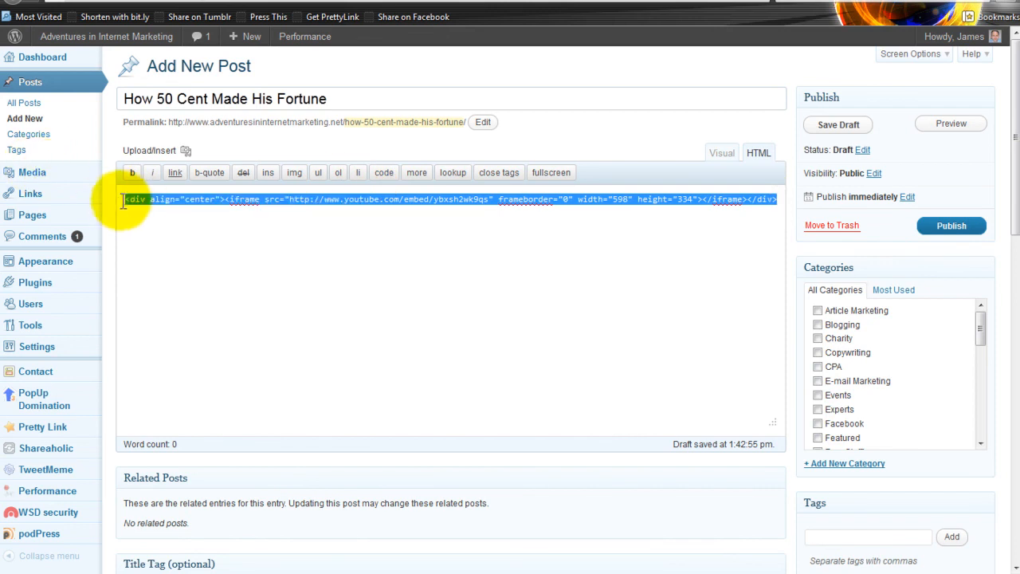
pyautogui.press('Delete')
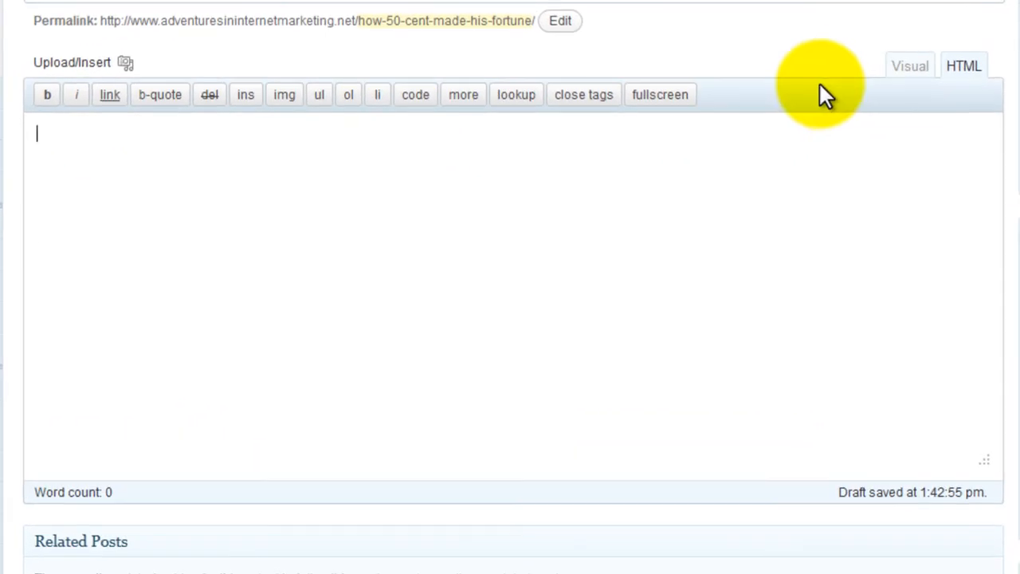
# In the visual editor, write the opening line "Type some text here which talks about the subject of the video".
pyautogui.click(903, 77)
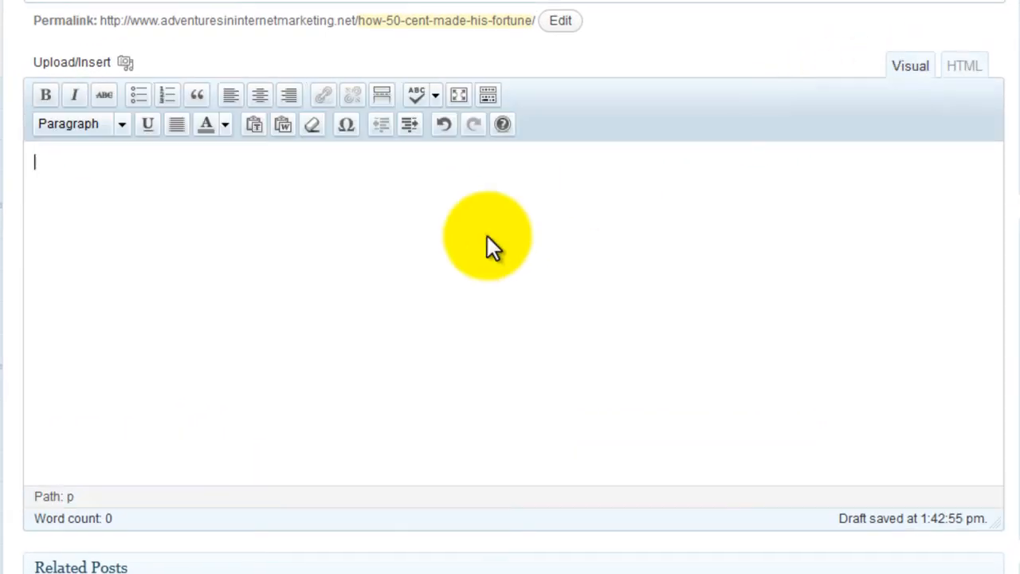
pyautogui.write('Type some')
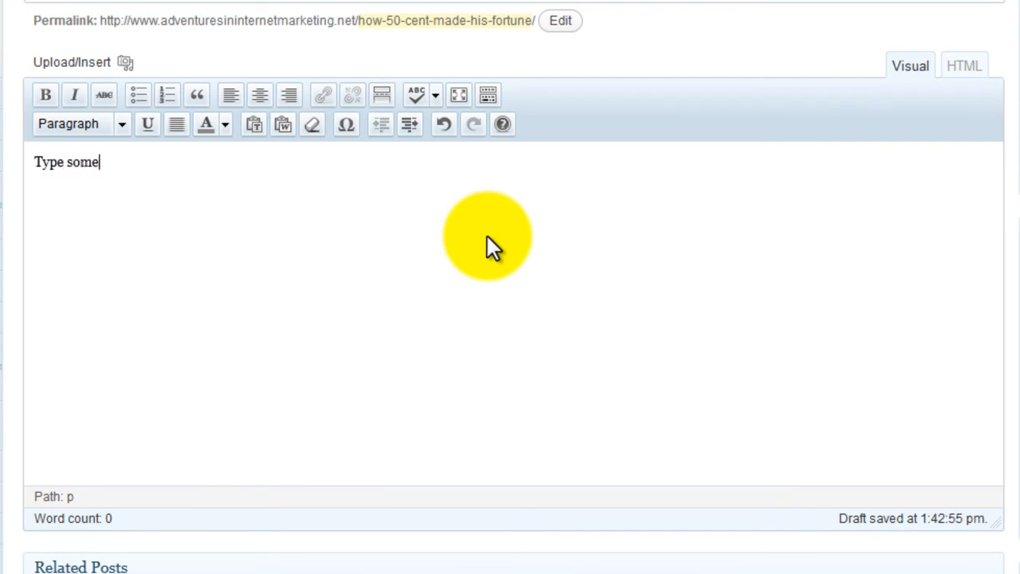
pyautogui.write(' text here which t')
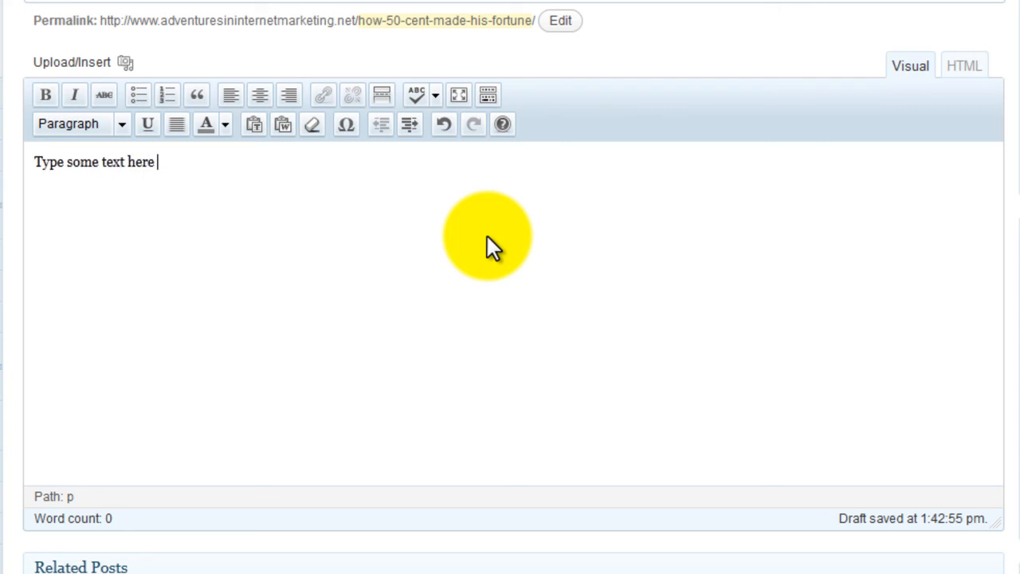
pyautogui.write('alks ab')
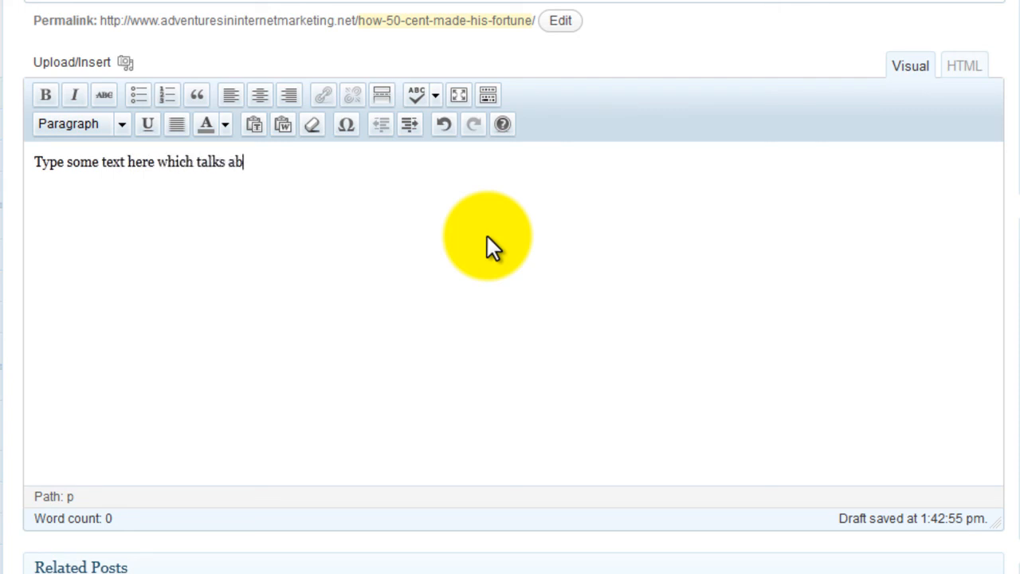
pyautogui.write('out the subjec')
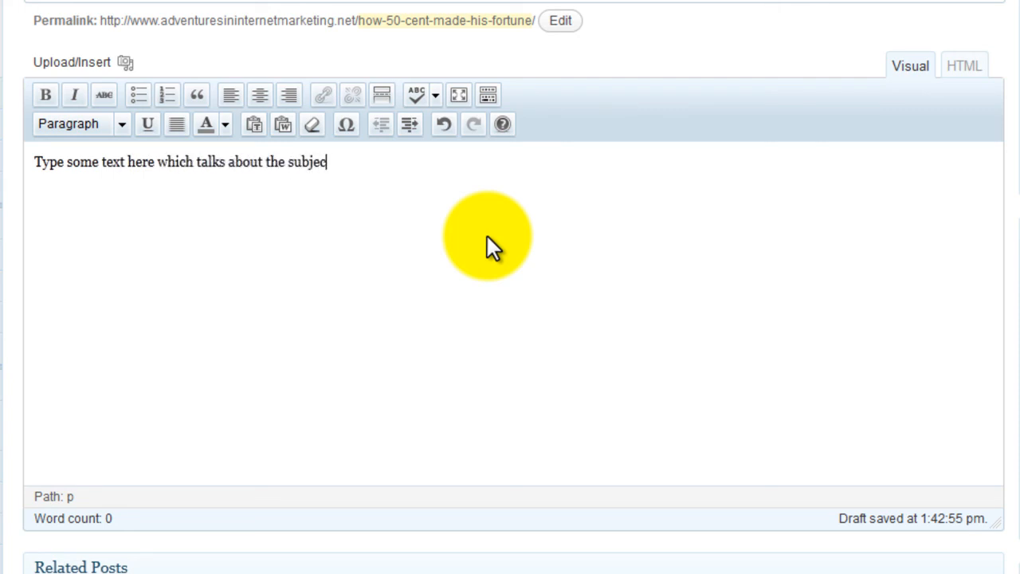
pyautogui.write('t of the video')
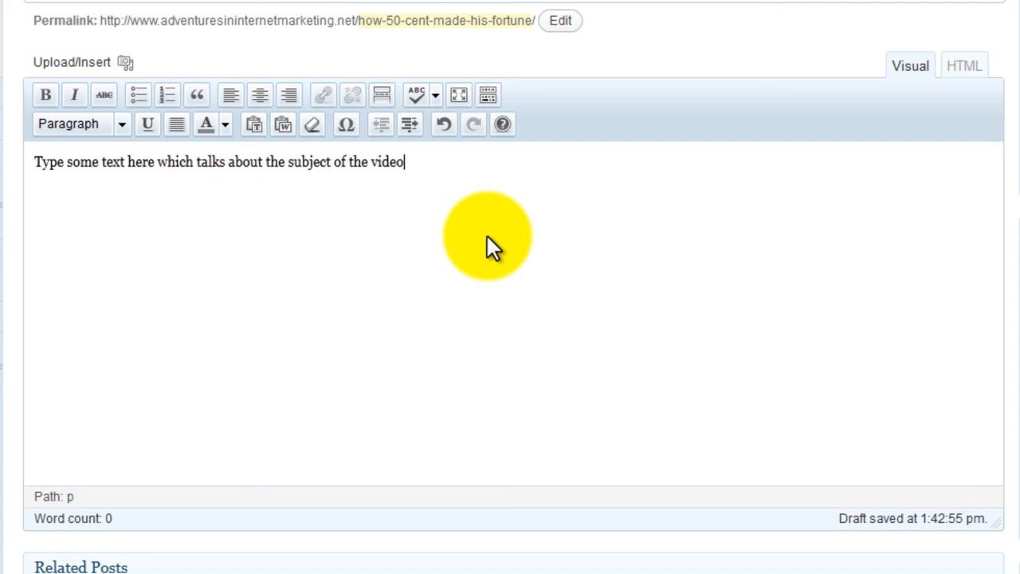
# Add the paragraph "Then put the video link:" and, on its own line below, the placeholder [VIDEO].
pyautogui.press('Return')
pyautogui.write('Then put the ')
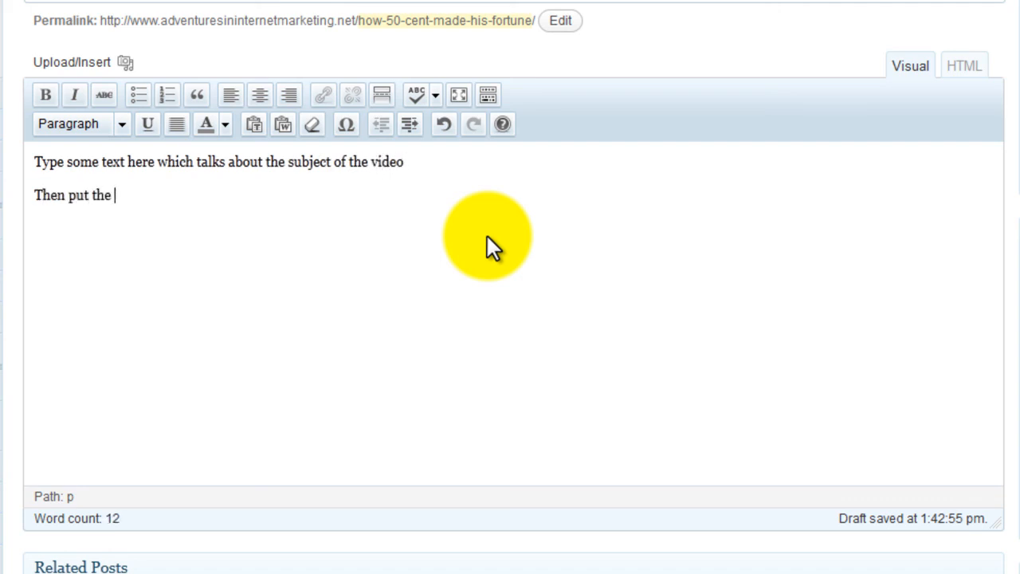
pyautogui.write('video link:')
pyautogui.press('Return')
pyautogui.write('[]')
pyautogui.write('VIDEO')
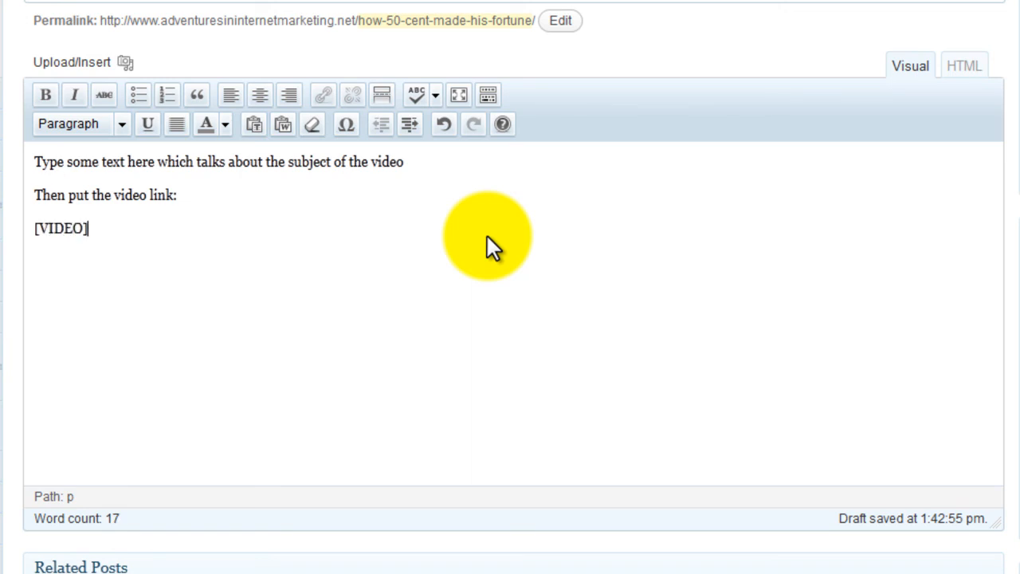
# Add the closing paragraph "Then wrap up the article here." below the [VIDEO] placeholder.
pyautogui.press('Return')
pyautogui.write('Then wrap up the')
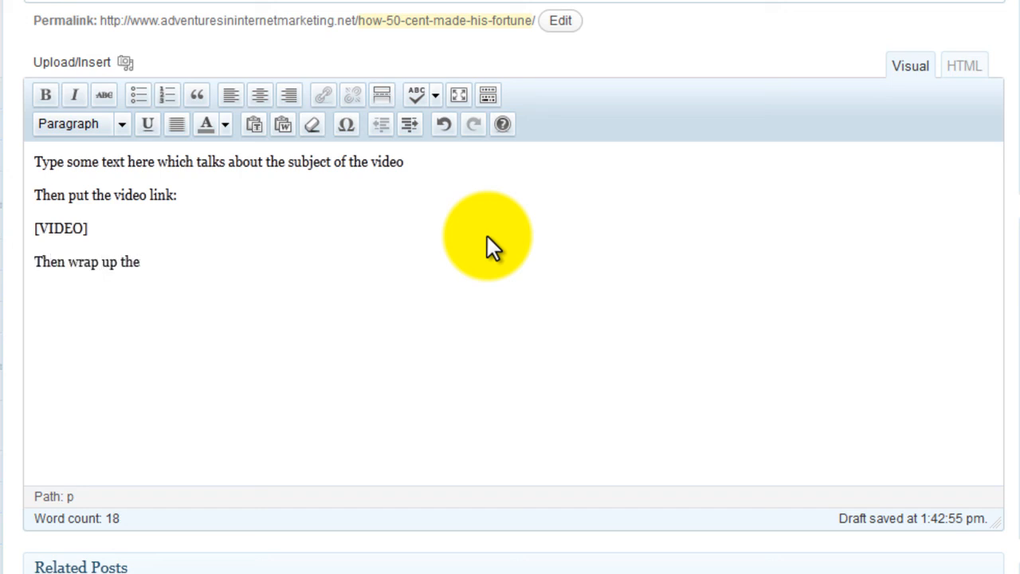
pyautogui.write(' article here.')
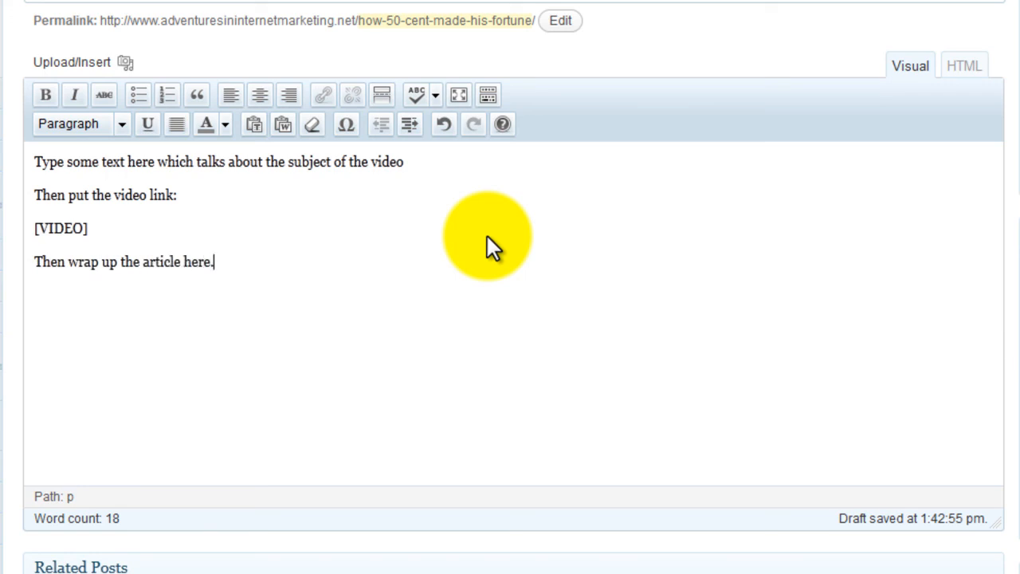
# Replace the [VIDEO] placeholder in the HTML source with the video embed code and review the post preview.
pyautogui.click(968, 72)
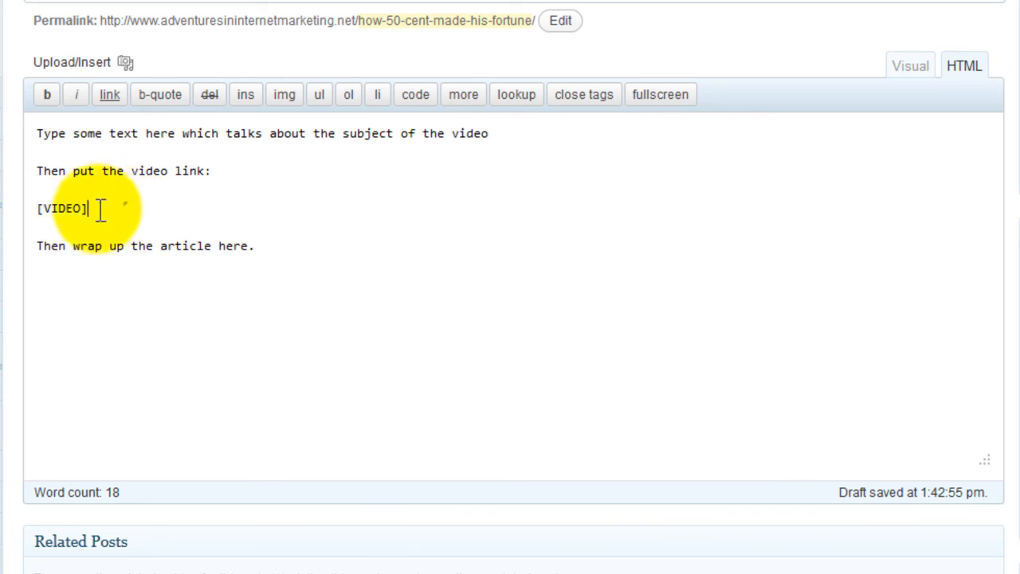
pyautogui.moveTo(128, 210); pyautogui.dragTo(37, 221)
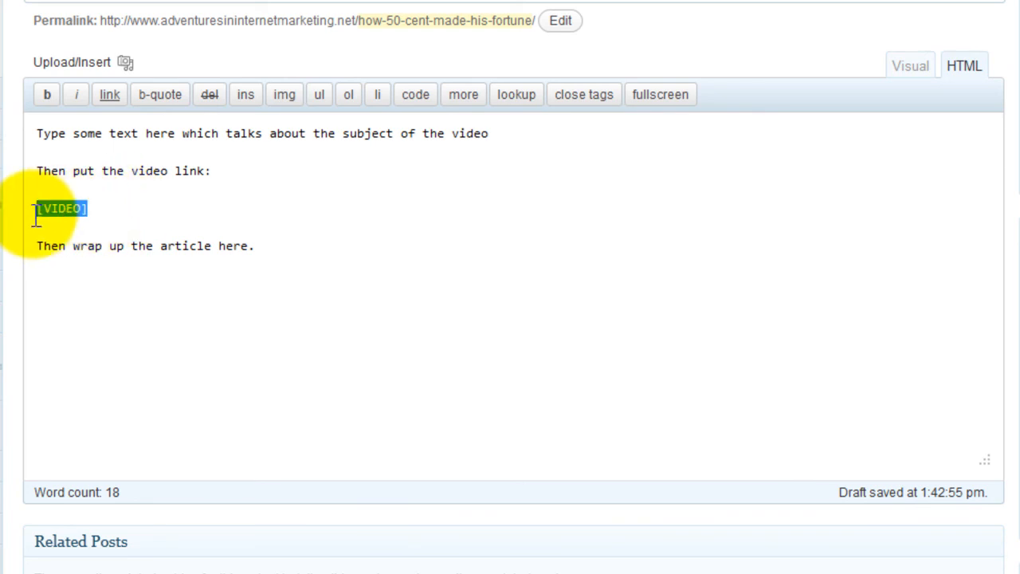
pyautogui.write('<div align="center"><iframe src="http://www.youtube.com/embed/ybxsh2wk9qs" frameborder="0" width="598" height="334"></iframe></div>')
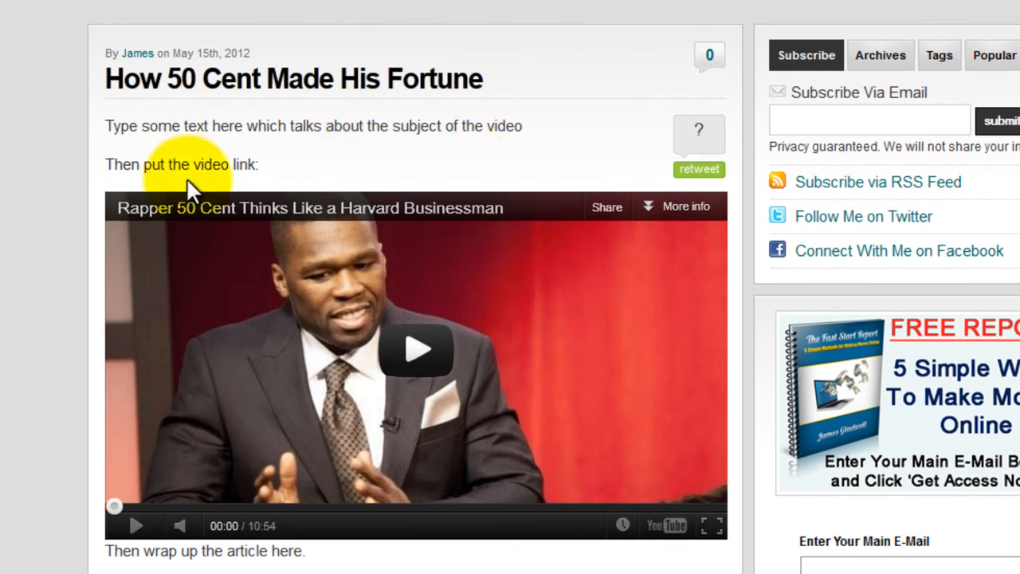
pyautogui.scroll(-3, 415, 286)
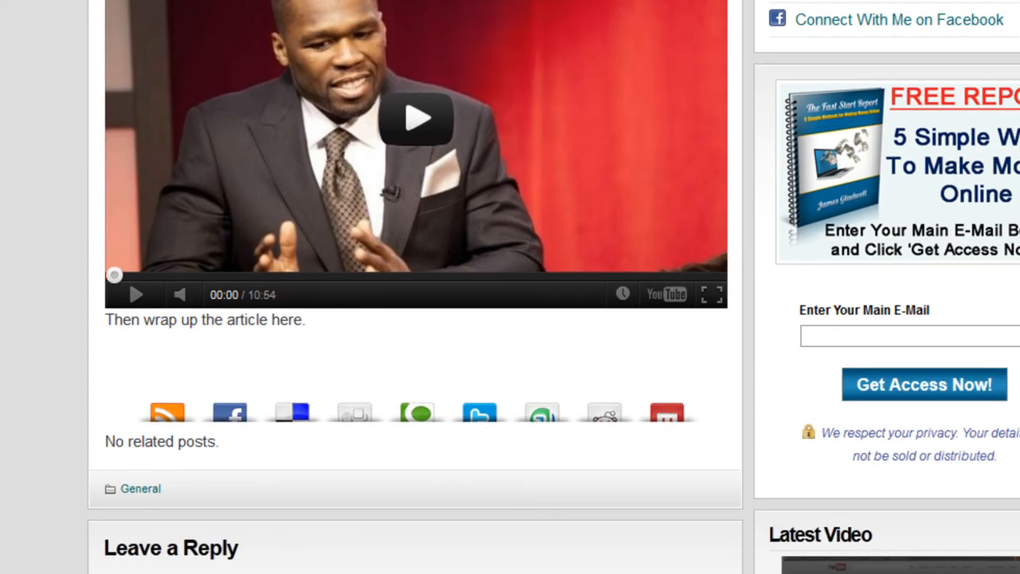